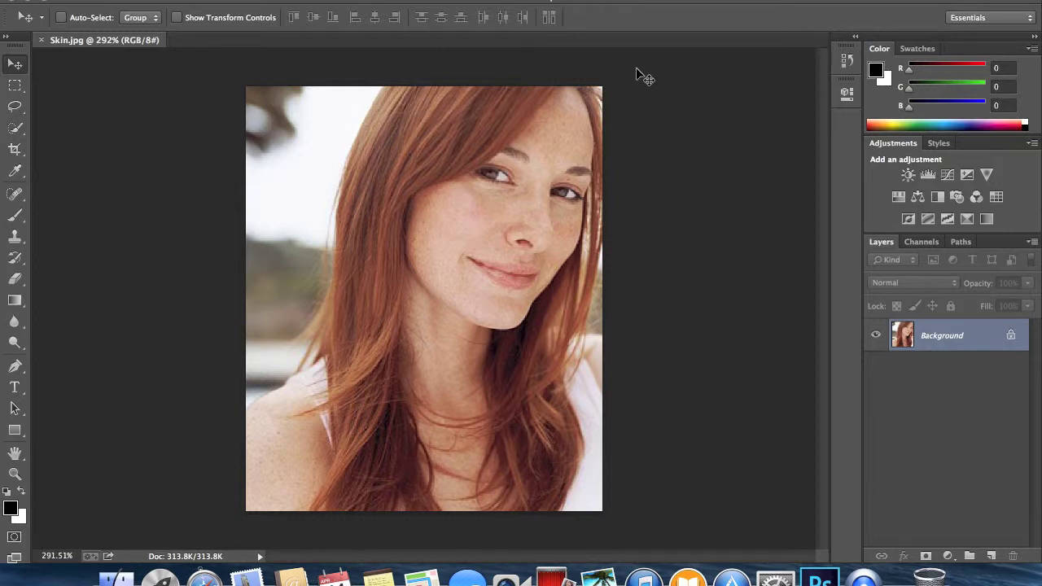
- Outline the forehead skin between the hairline and both eyebrows with a closed Pen path
left_click(15, 366)
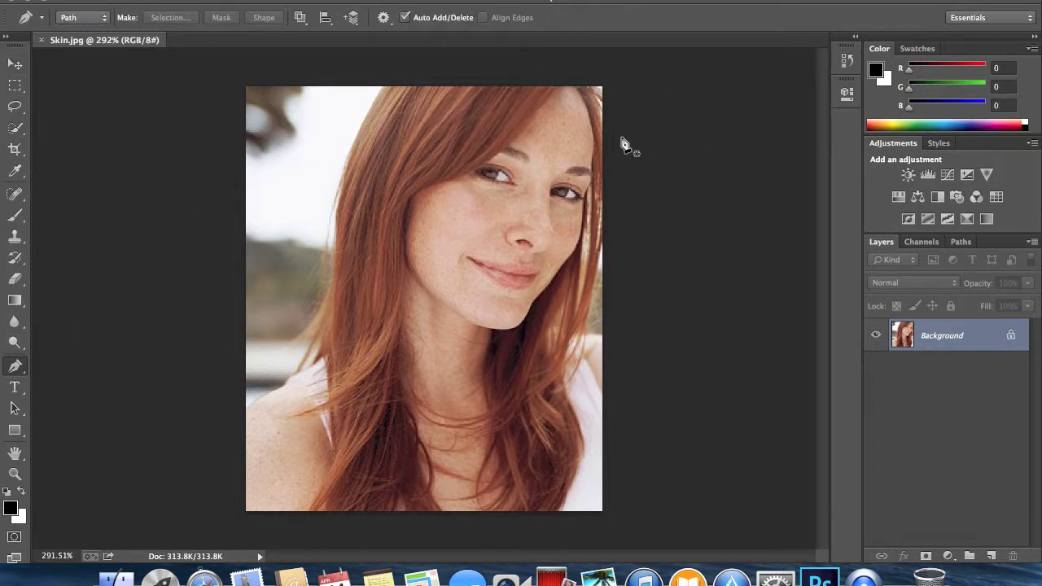
scroll(593, 145, "up", 5)
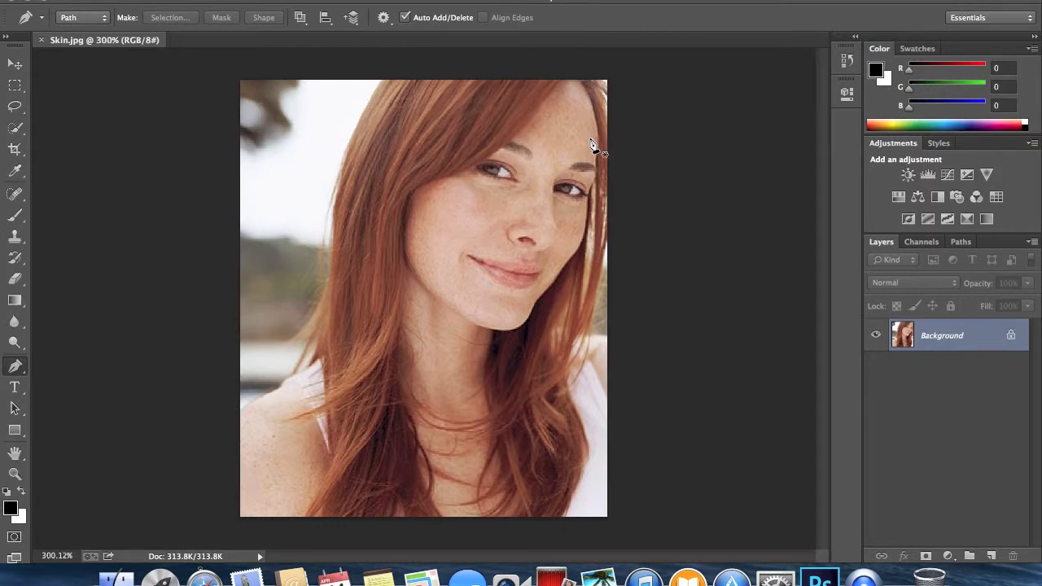
scroll(593, 145, "up", 5)
scroll(592, 145, "down", 2)
scroll(591, 144, "right", 2)
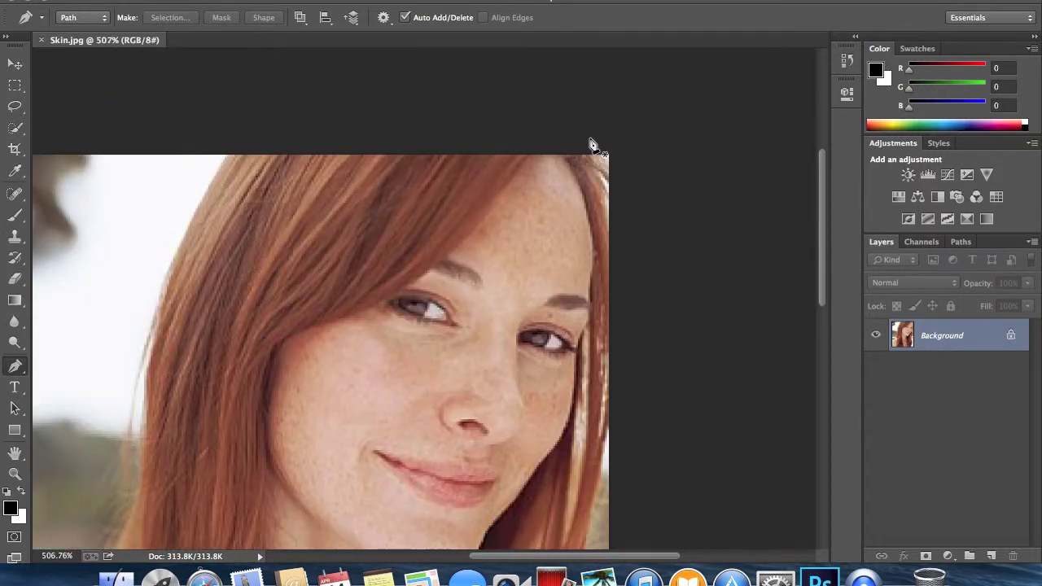
scroll(592, 145, "up", 4)
scroll(592, 145, "down", 1)
scroll(592, 145, "right", 1)
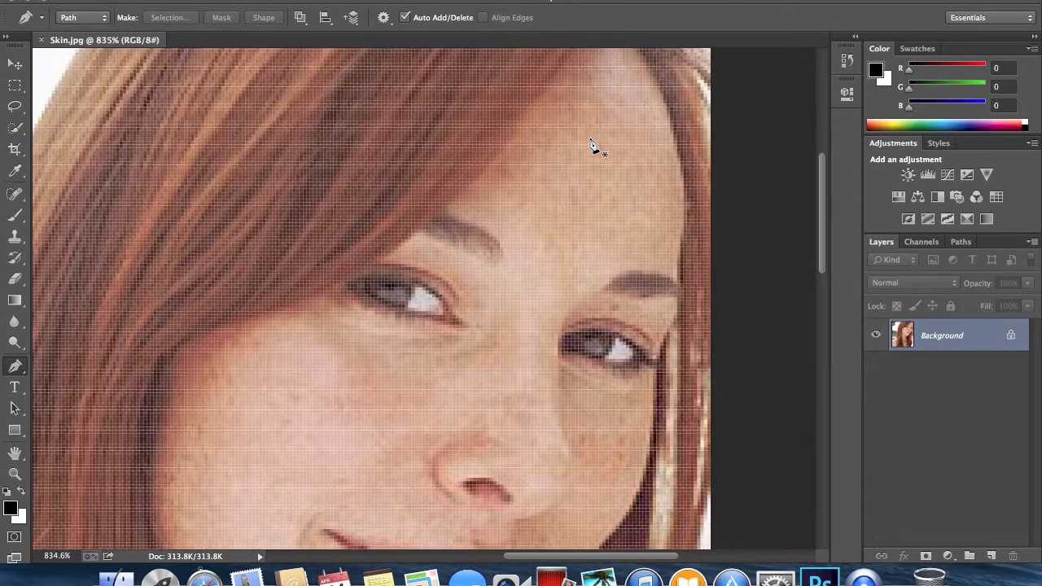
scroll(592, 145, "right", 4)
scroll(592, 145, "down", 3)
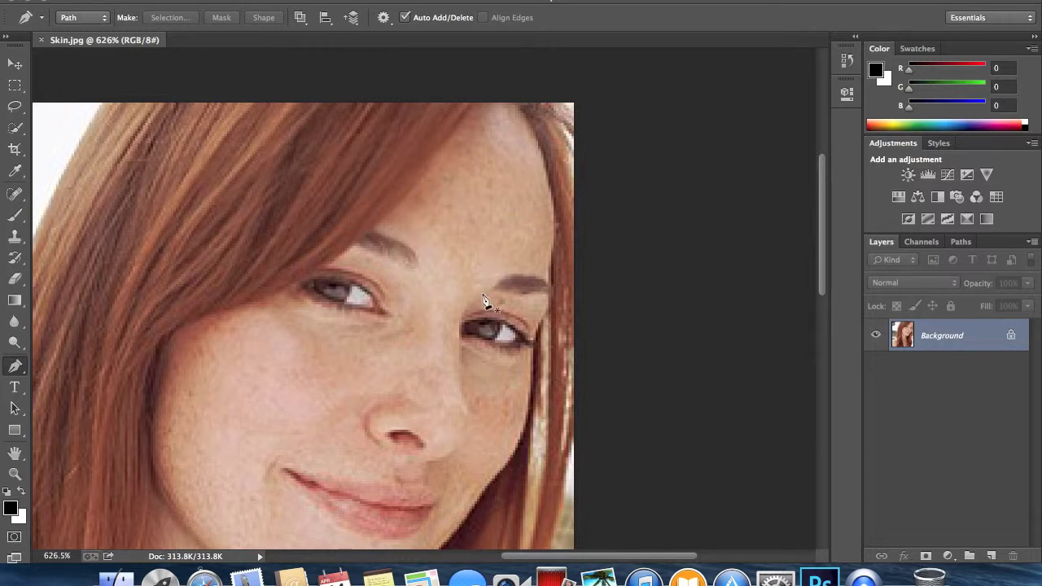
left_click(383, 223)
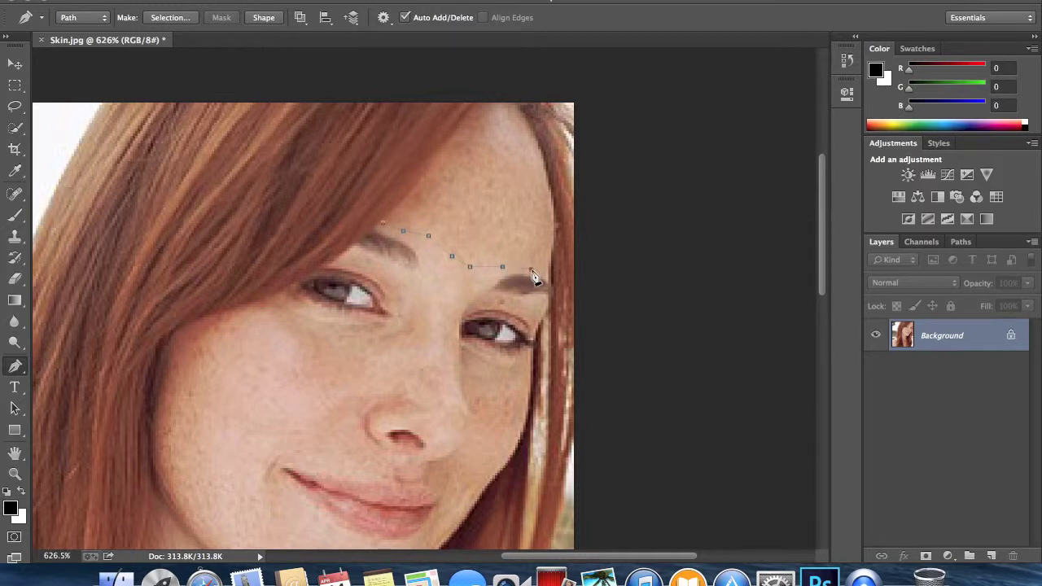
left_click(551, 247)
left_click(550, 217)
left_click(549, 187)
left_click(542, 164)
left_click(495, 106)
left_click(482, 105)
left_click(446, 154)
left_click(429, 182)
left_click(410, 197)
left_click(383, 222)
- Convert the forehead path into a new anti-aliased selection with a 7-pixel feather radius
right_click(470, 173)
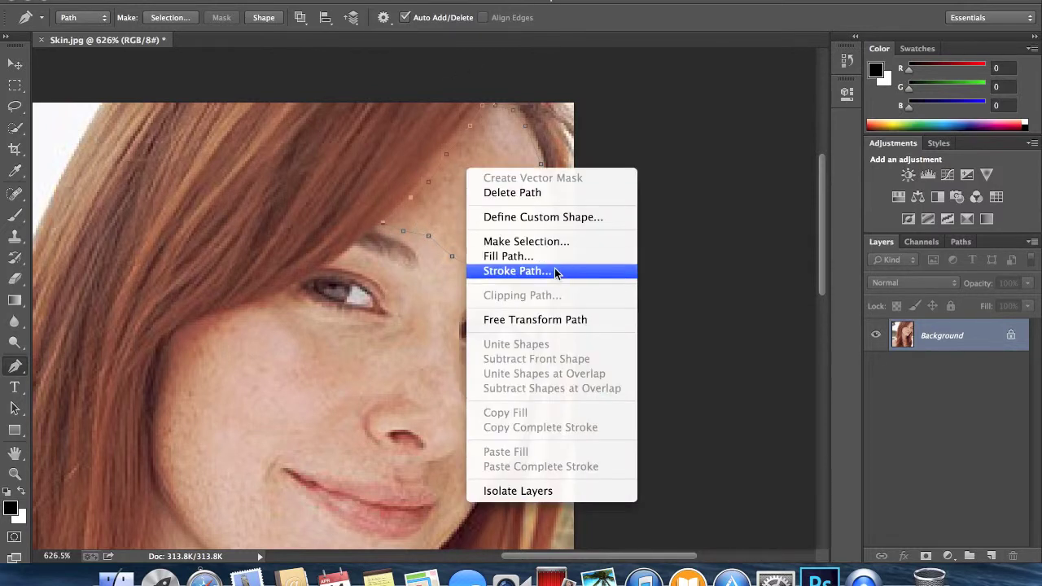
left_click(555, 244)
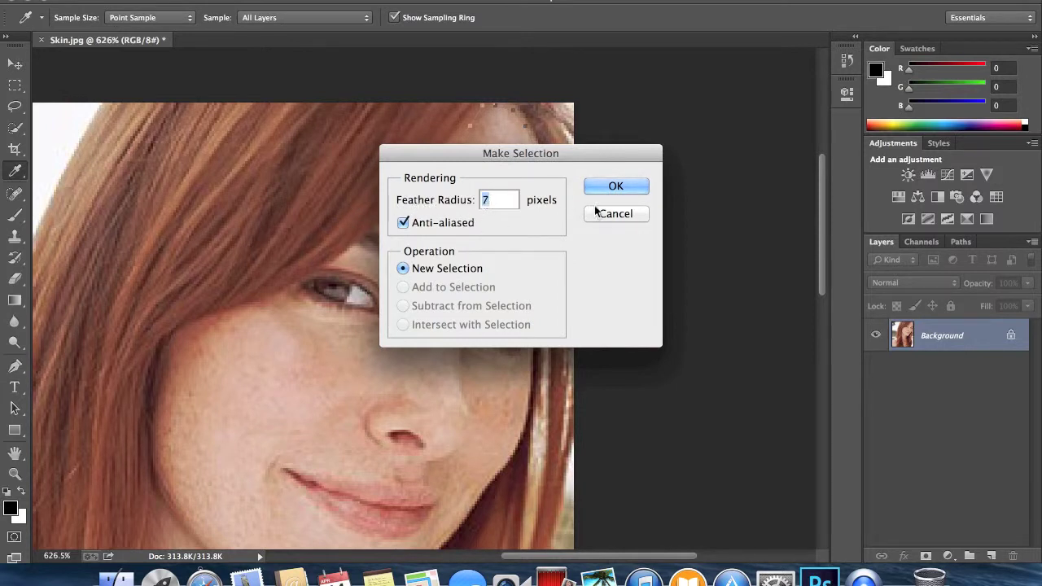
left_click(616, 187)
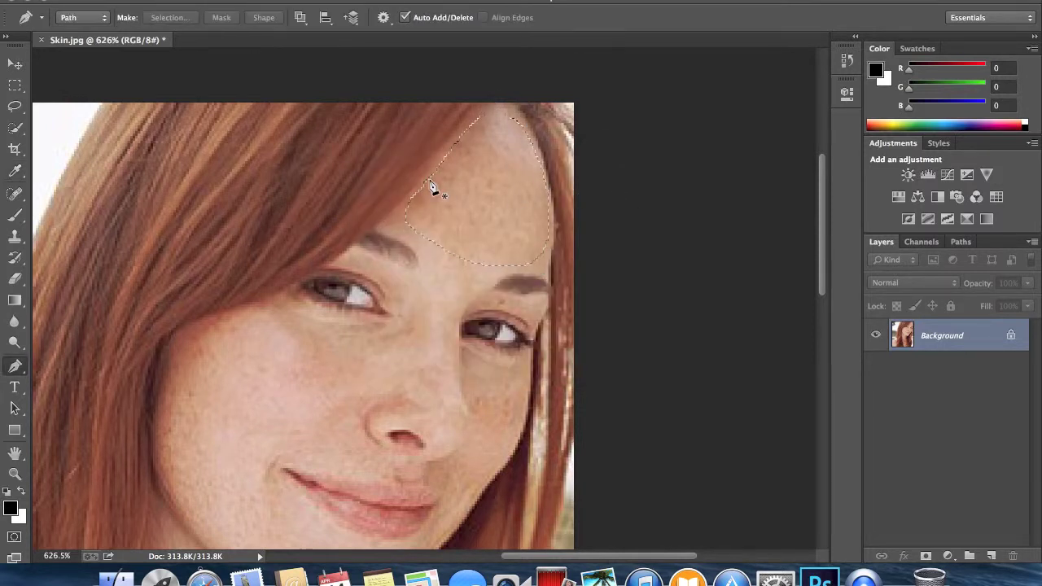
- Smooth the selected forehead skin with a Gaussian Blur slightly stronger than 5.2 pixels and deselect it
left_click(387, 1)
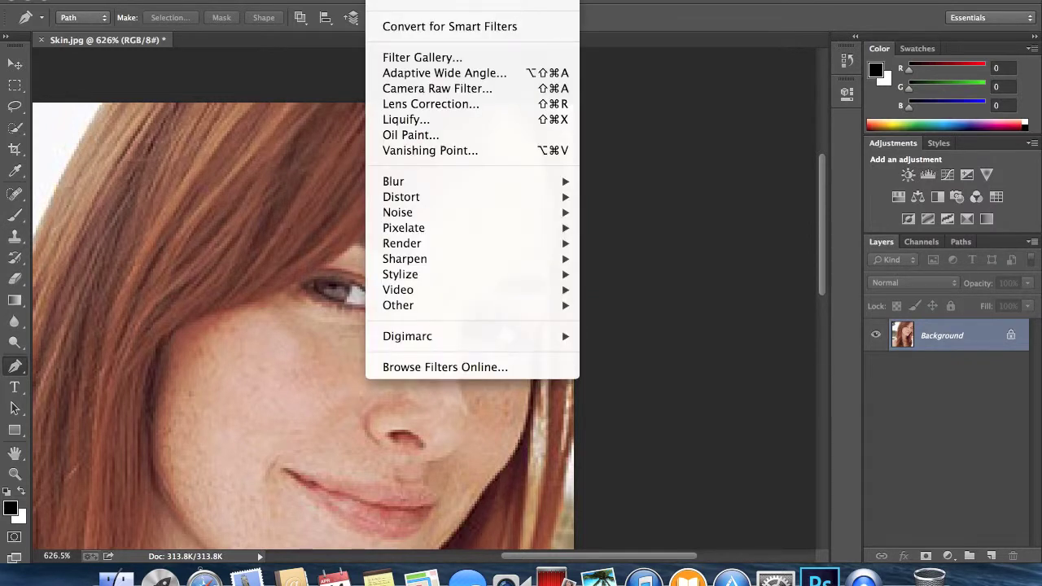
mouse_move(480, 180)
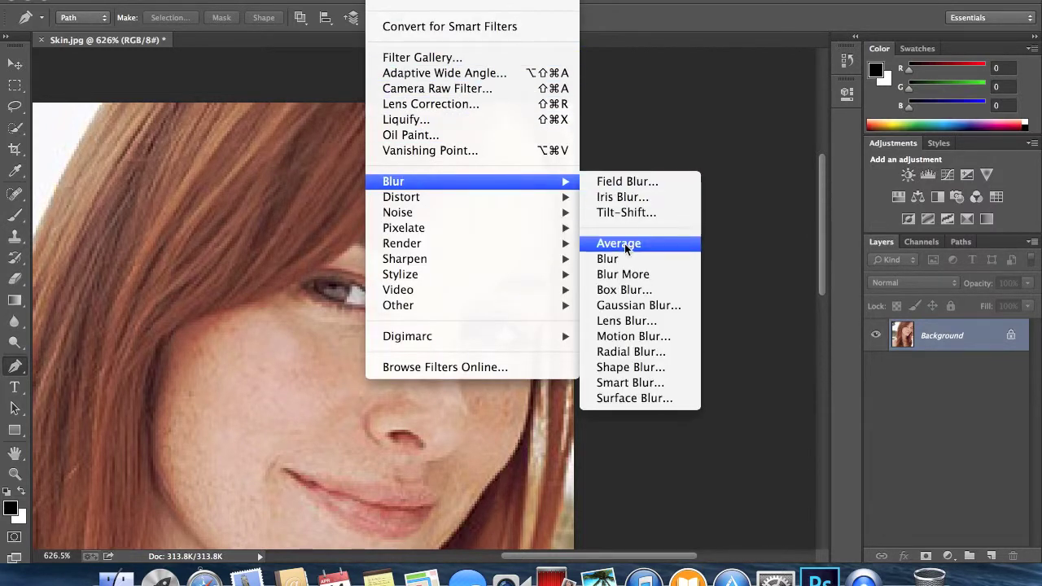
left_click(638, 306)
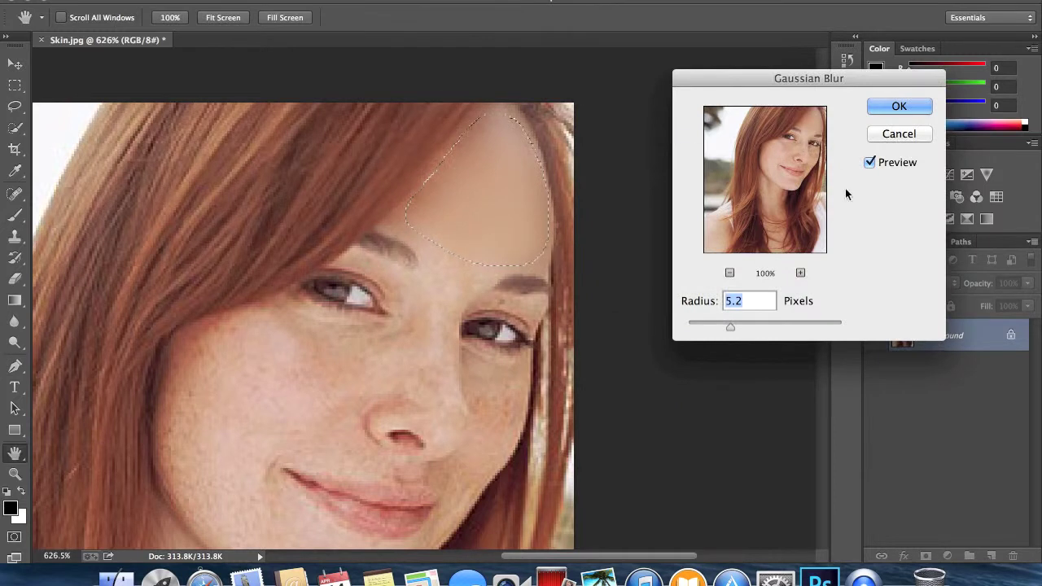
mouse_move(730, 327)
left_mouse_down()
mouse_move(717, 329)
mouse_move(738, 330)
left_mouse_up()
left_click(900, 108)
key("p")
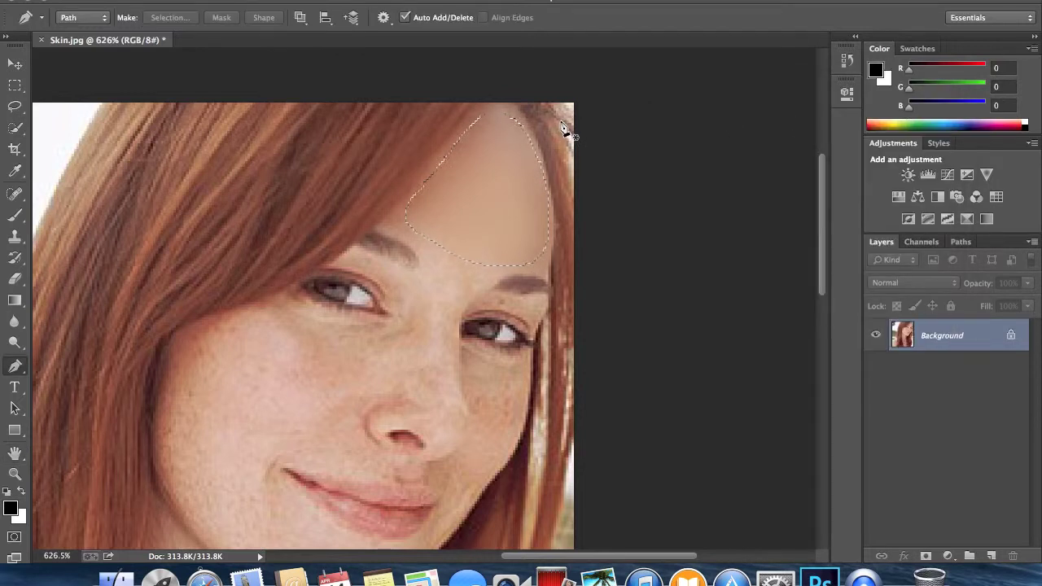
key("super+d")
- Outline the area around the eyebrow beside the fringe with a Pen path and convert it into a selection with a 7-pixel feather
scroll(635, 220, "down", 5)
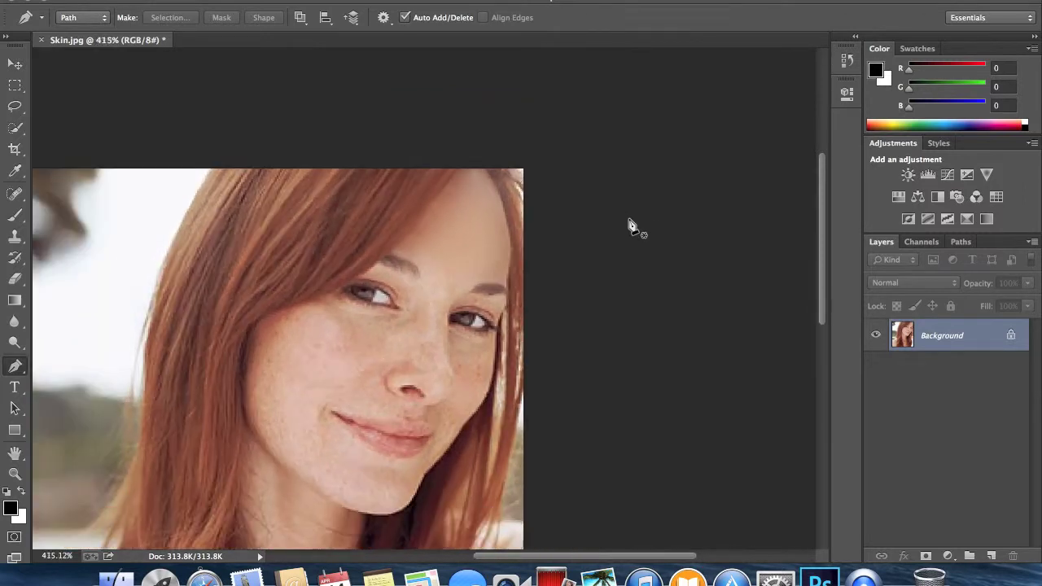
scroll(507, 298, "down", 2)
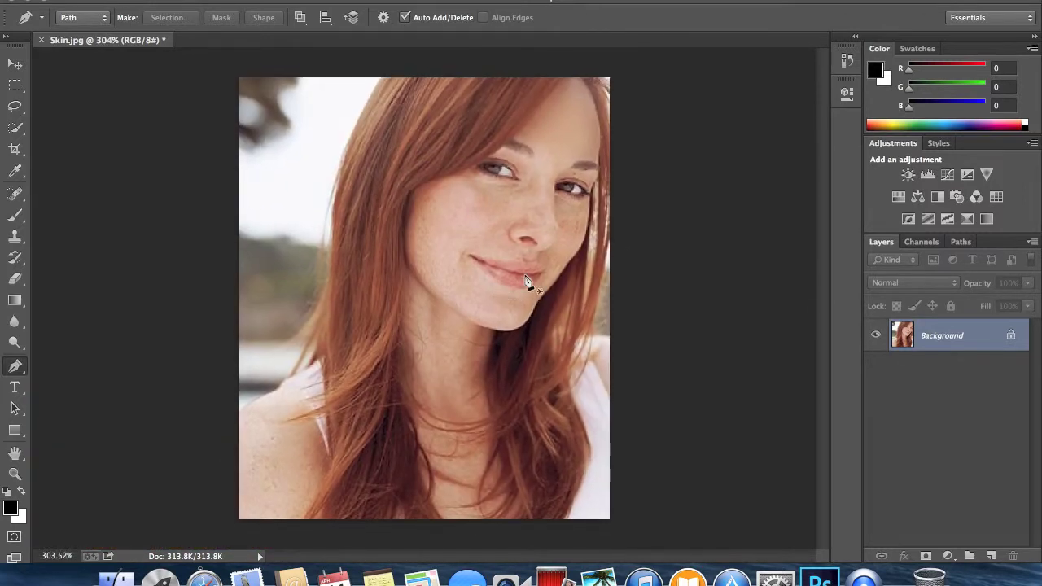
scroll(567, 206, "up", 3)
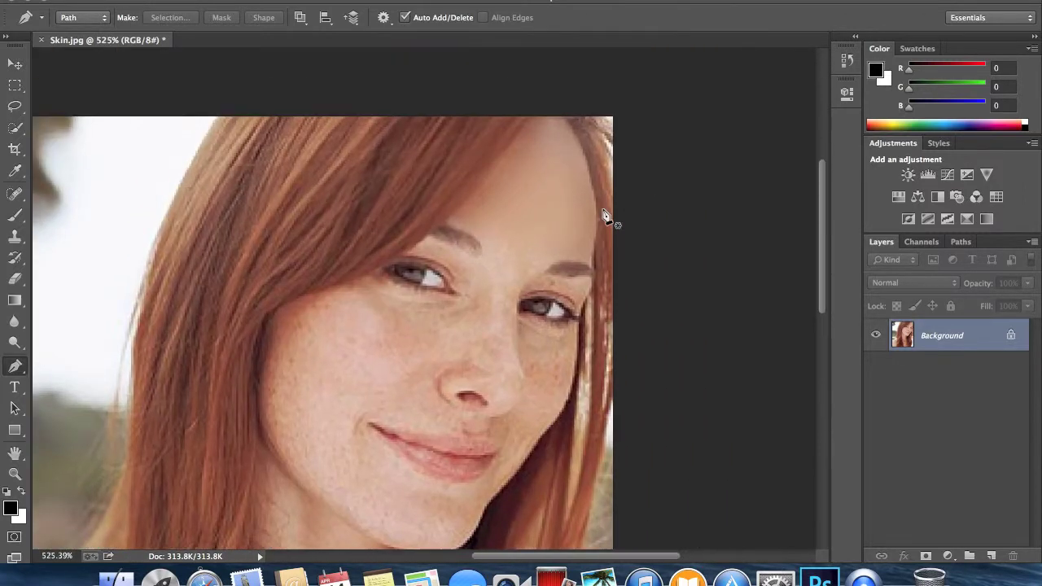
scroll(560, 187, "up", 2)
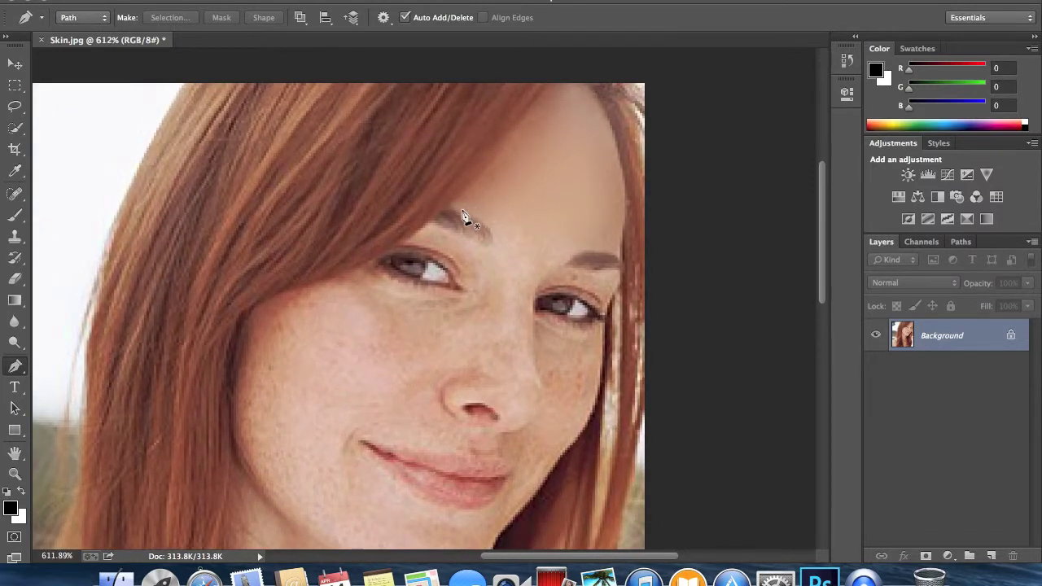
left_click(461, 209)
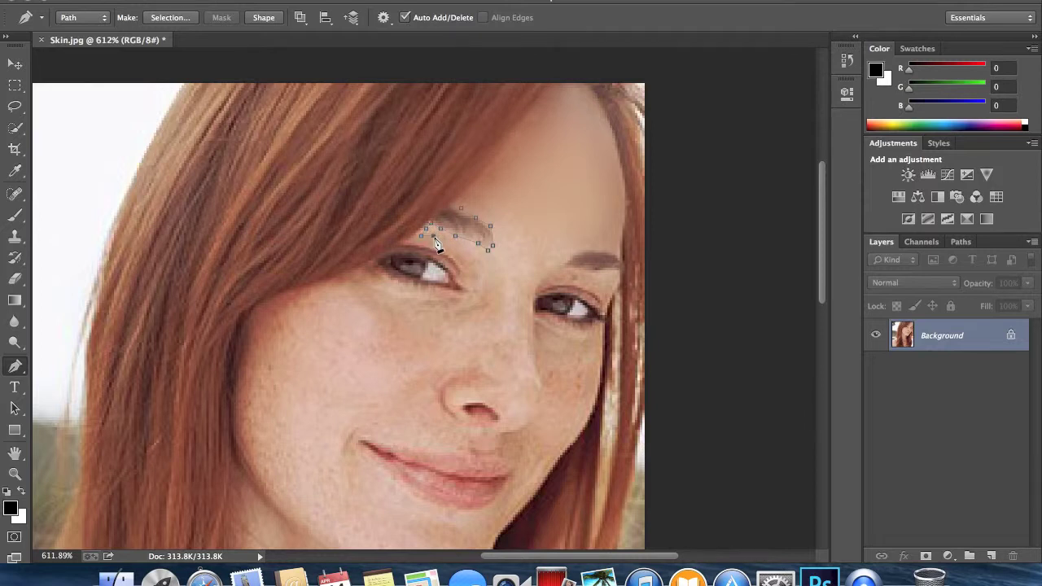
right_click(487, 238)
left_click(538, 307)
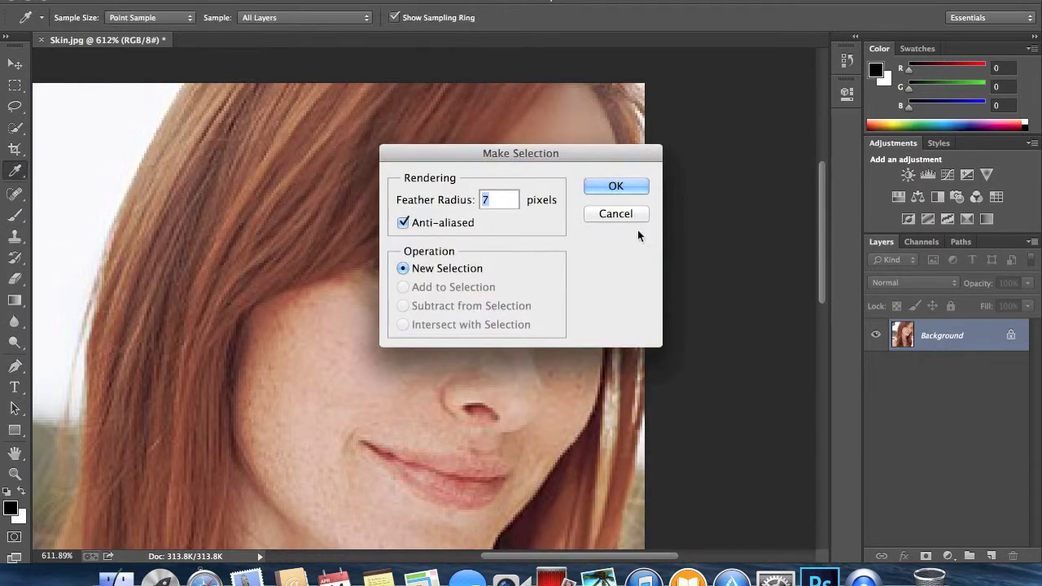
left_click(623, 193)
- Reapply the last Gaussian Blur to the selected brow area and clear the selection
left_click(386, 2)
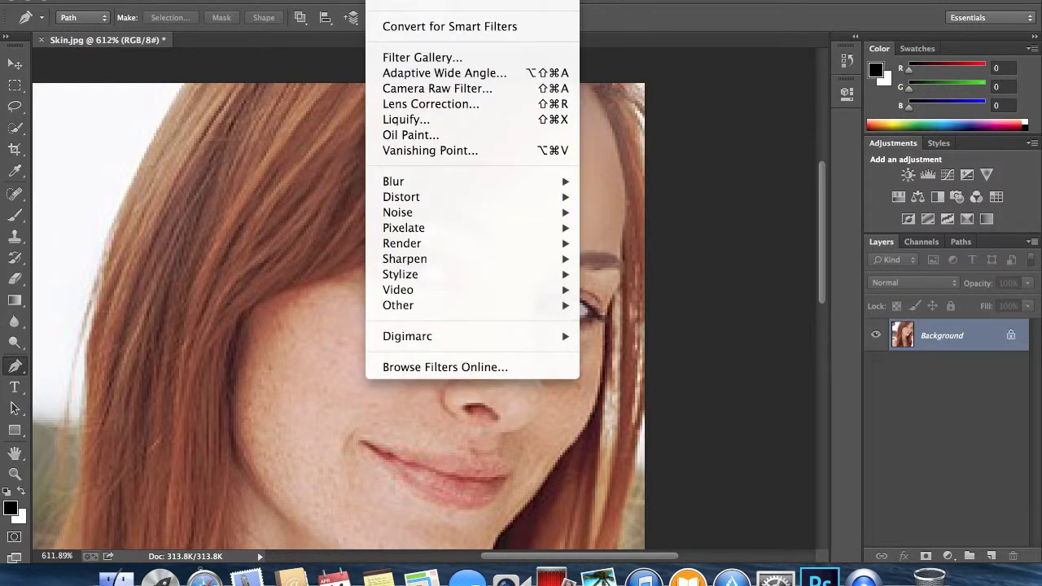
mouse_move(430, 181)
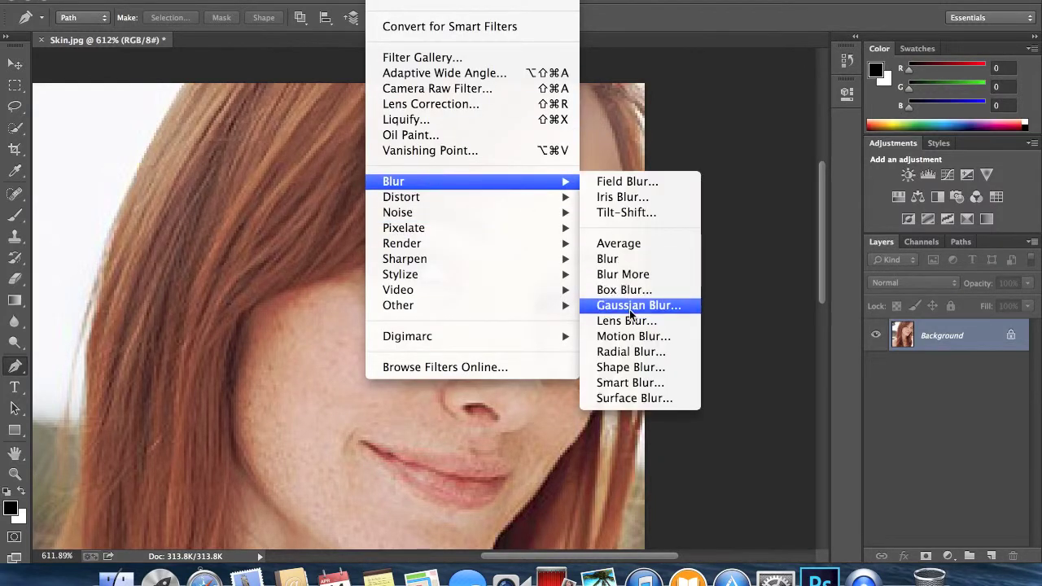
left_click(386, 2)
left_click(374, 1)
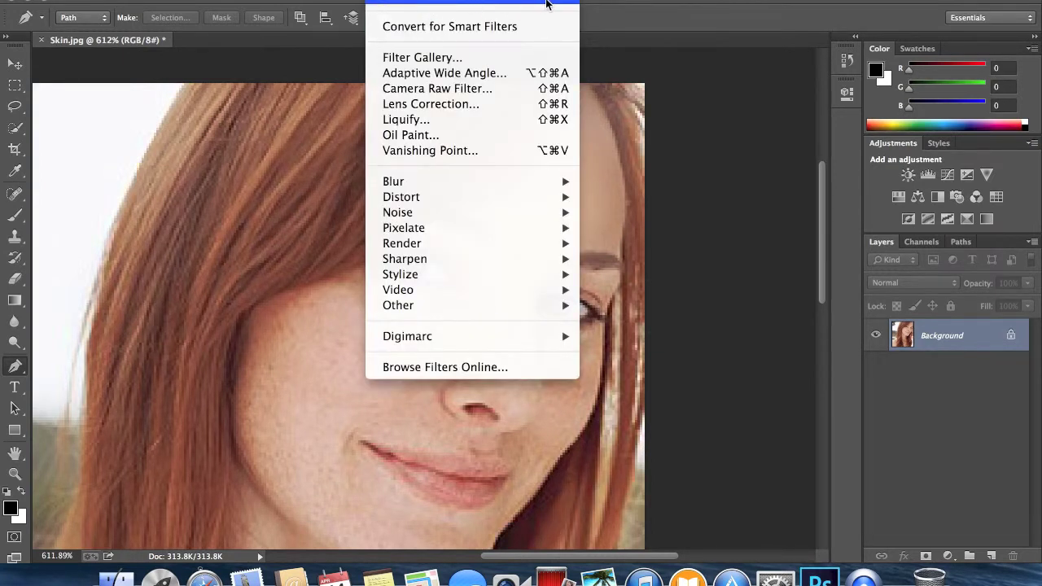
left_click(386, 2)
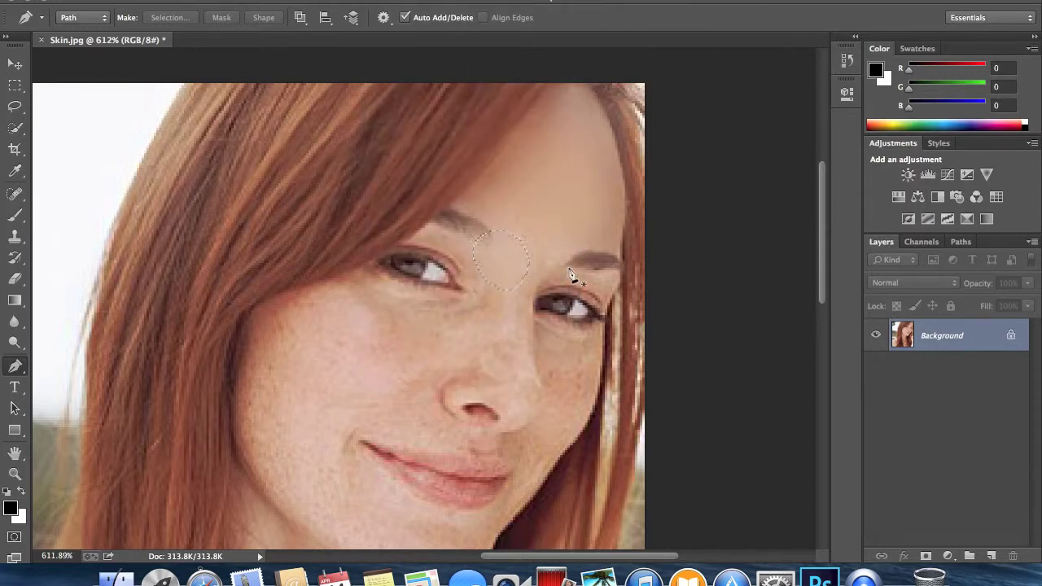
key("super+d")
- Draw a small closed Pen path around the skin at the inner end of the other eyebrow
left_click(530, 233)
left_click(543, 267)
left_click(561, 268)
left_click(574, 251)
left_click(570, 236)
left_click(546, 231)
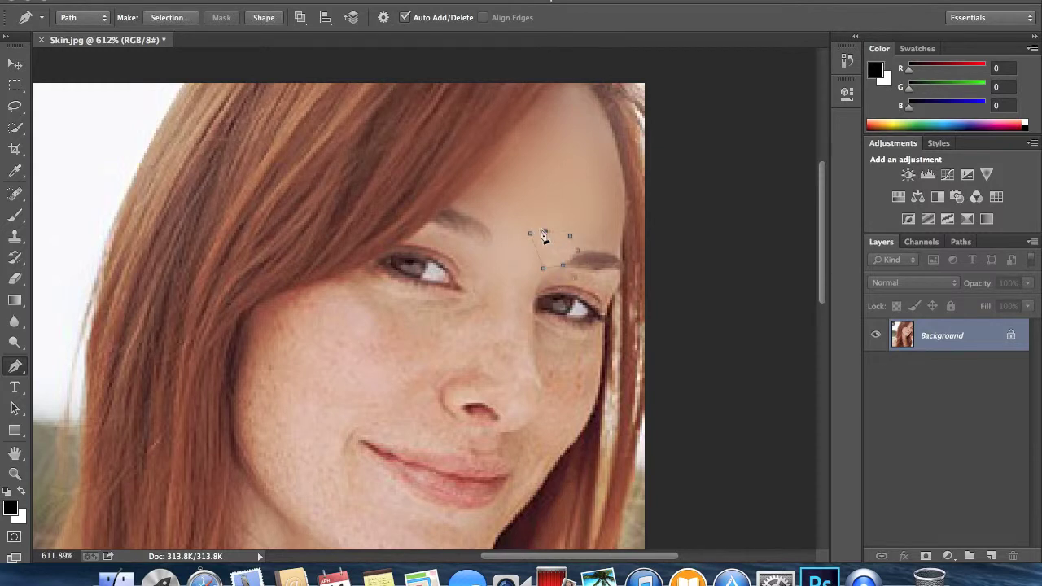
left_click(530, 233)
- Try to convert the small brow path into a selection with a 7-pixel feather, and undo the attempt
right_click(541, 239)
left_click(598, 312)
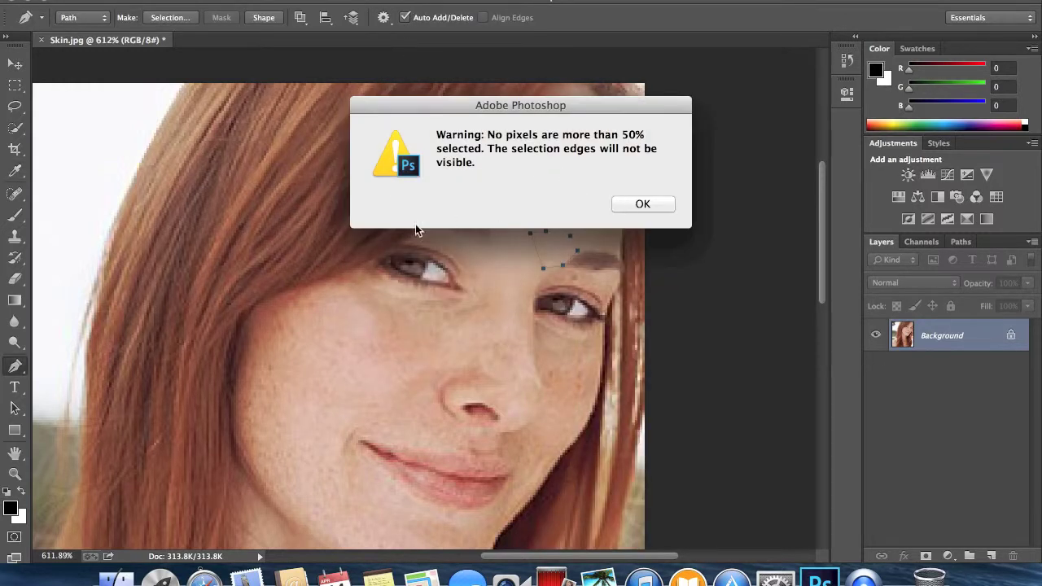
left_click_drag(481, 149, 620, 149)
left_click(548, 132)
left_click(641, 205)
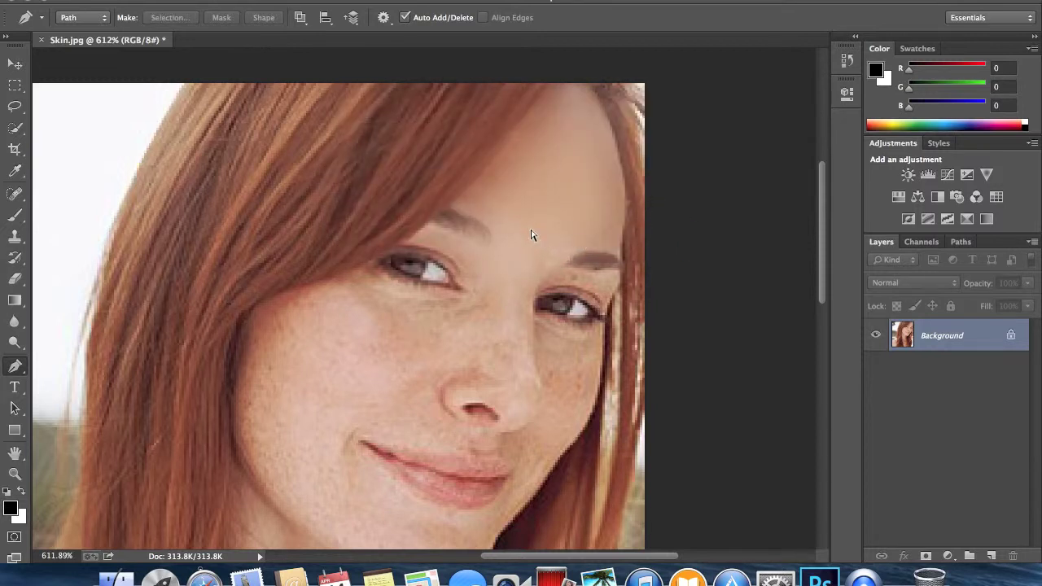
key("super+z")
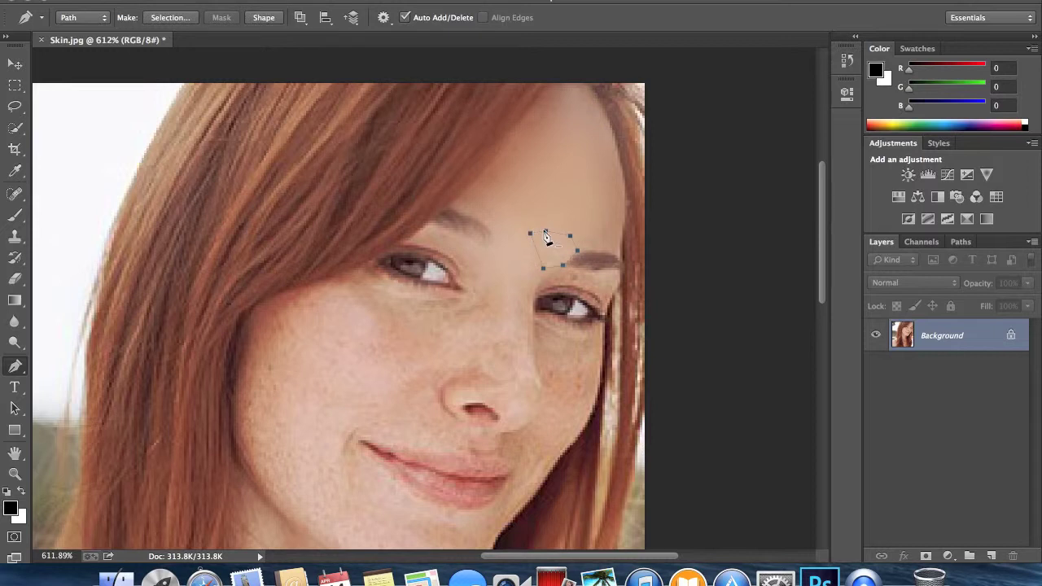
- Convert the small path beside the eyebrow into a selection with a 5-pixel feather radius
left_click(546, 232)
right_click(553, 249)
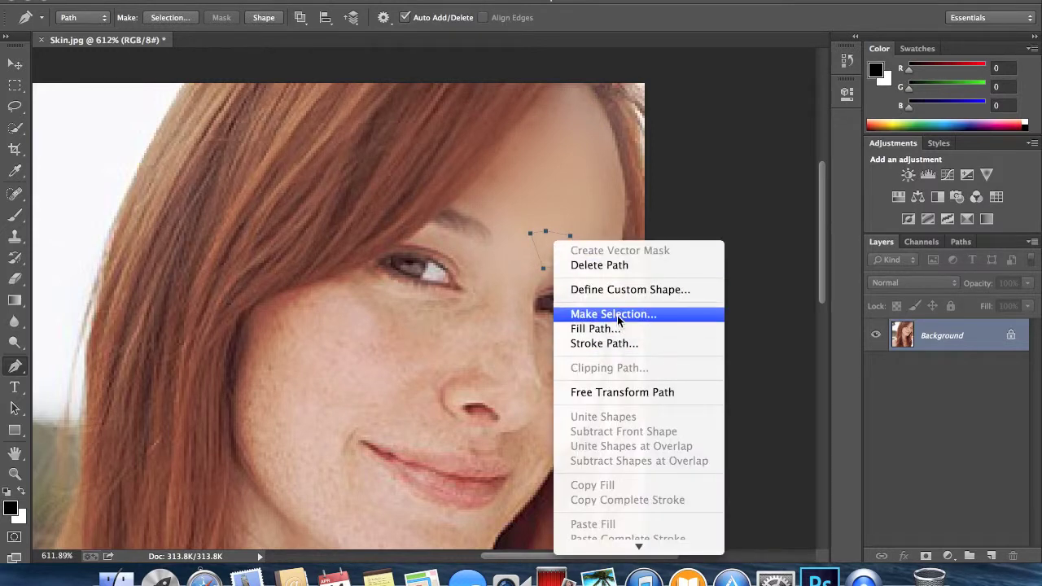
left_click(619, 314)
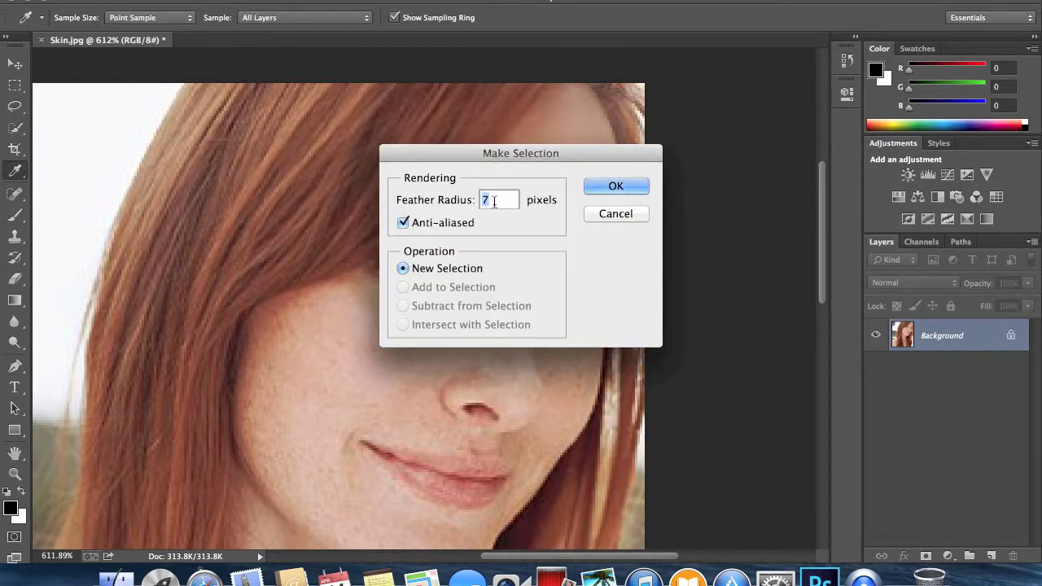
type("5")
left_click(612, 186)
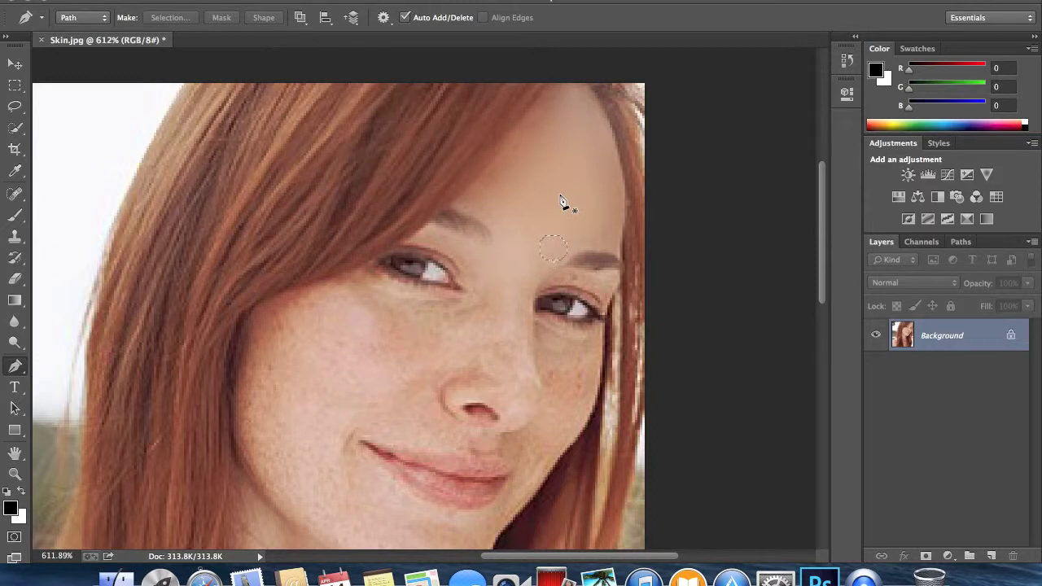
- Clear the selection, outline the skin under the eye nearer the fringe with a Pen path, and make it a feathered selection for blurring
key("super+d")
scroll(407, 326, "down", 3)
left_click(415, 147)
left_click(467, 196)
left_click(402, 228)
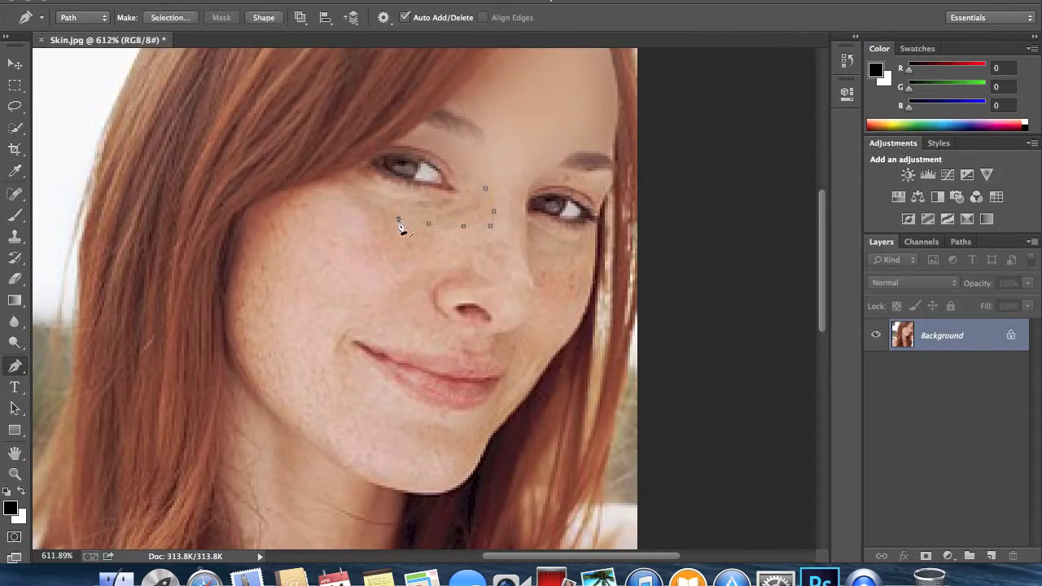
right_click(456, 197)
left_click(512, 229)
key("Return")
- Outline the upper cheek below the same eye and turn the path into a feathered selection to smooth the skin
left_click(354, 248)
right_click(384, 213)
left_click(427, 278)
key("Return")
- Outline the nose bridge and the skin beside the nose with a Pen path and convert it into a selection for blurring
left_click(502, 275)
left_click(437, 238)
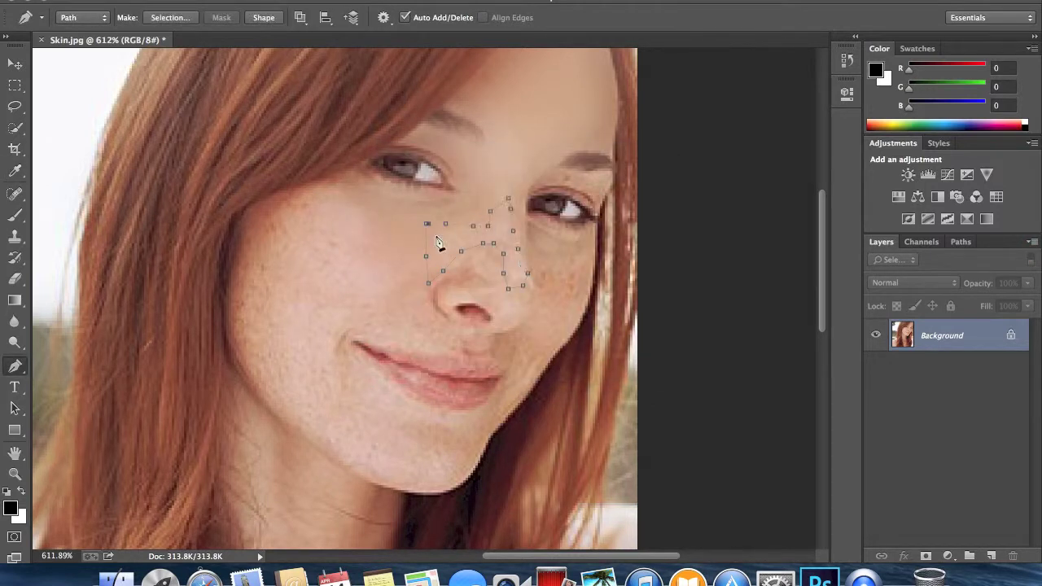
left_click(426, 292)
right_click(440, 291)
left_click(617, 185)
- Trace a closed Pen path around the large cheek, jaw and chin and convert it into a selection to blur the freckles
left_click(319, 189)
left_click(294, 421)
left_click(445, 483)
left_click(361, 339)
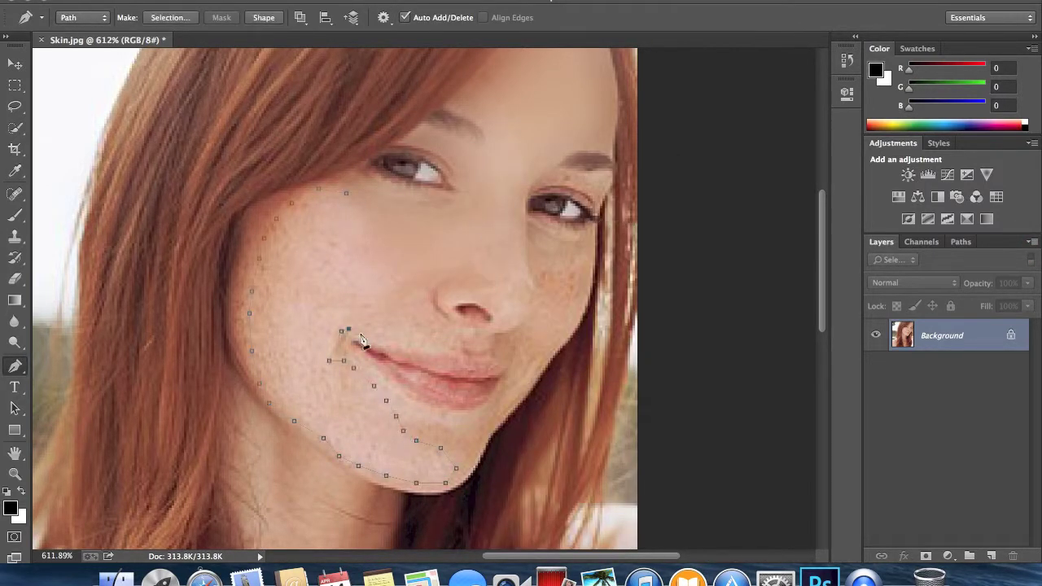
left_click(374, 245)
left_click(319, 189)
right_click(429, 324)
left_click(491, 399)
- Outline the far cheek beneath the other eye with a Pen path and convert it into a feathered selection for blurring
left_click(500, 343)
left_click(569, 304)
left_click(550, 237)
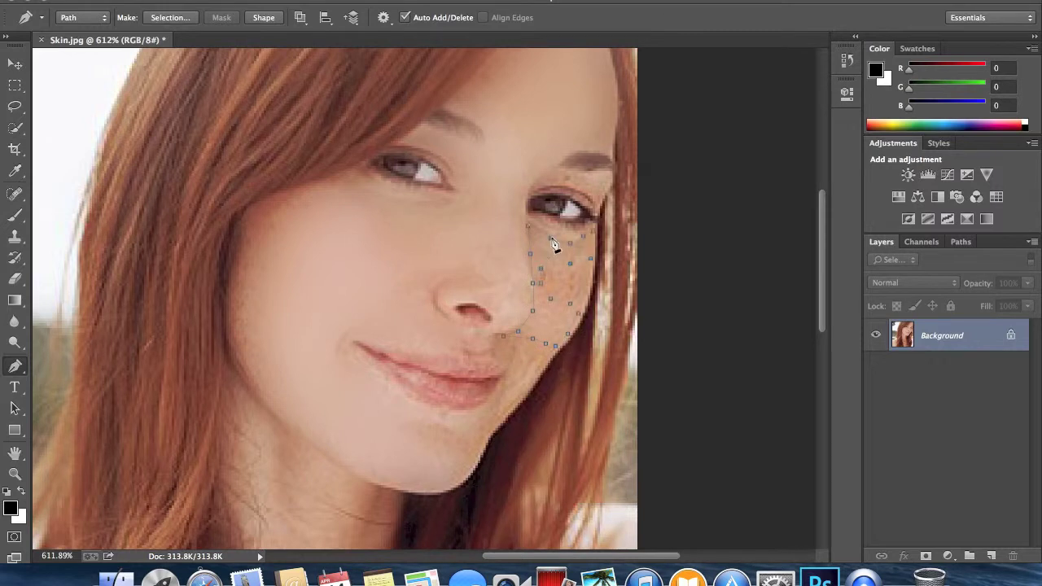
right_click(552, 245)
left_click(612, 319)
key("Return")
- Select the remaining freckled patch in the middle of the far cheek with a Pen path to smooth it
left_click(580, 269)
left_click(537, 272)
left_click(560, 303)
right_click(570, 279)
left_click(611, 349)
key("Return")
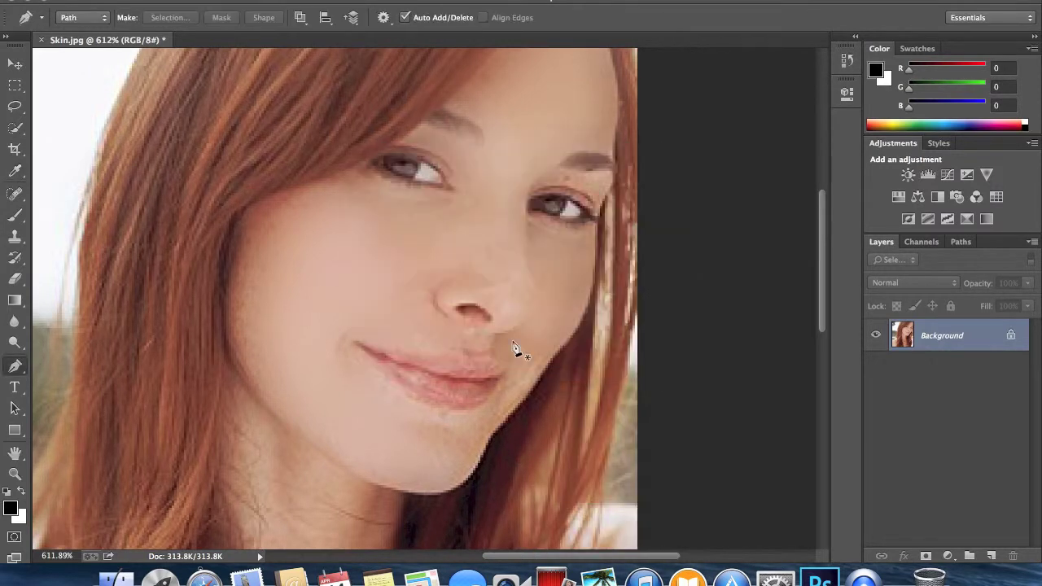
- Outline the skin between the far corner of the mouth and the far cheek with a Pen path and convert it into a selection
left_click(520, 326)
left_click(511, 360)
scroll(496, 405, "up", 2)
left_click(454, 508)
left_click(547, 391)
right_click(541, 330)
left_click(610, 214)
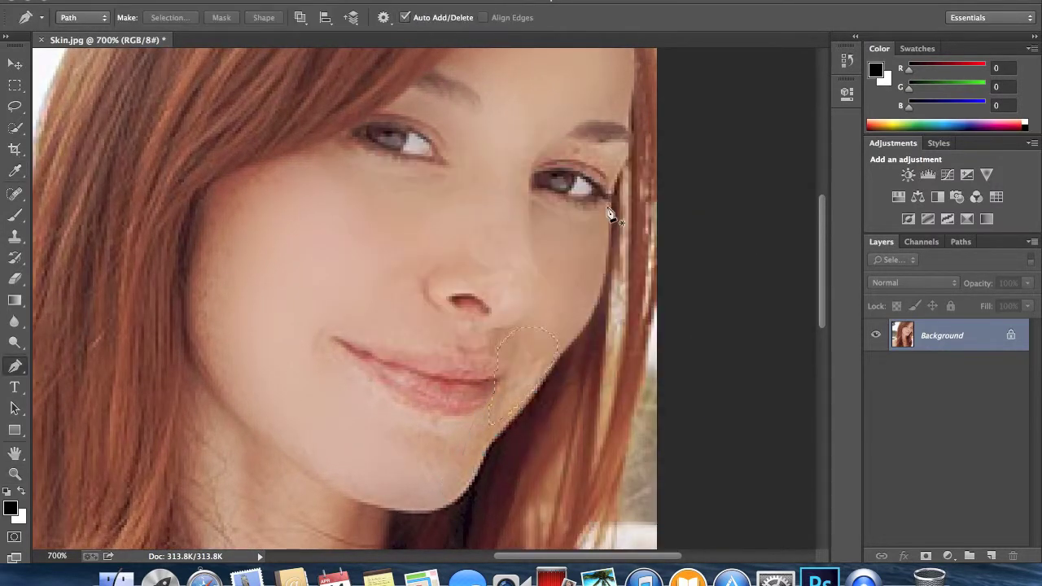
- Outline the uneven patch of chin just beneath the lower lip with a Pen path to smooth it
scroll(456, 423, "down", 2)
left_click(455, 417)
left_click(431, 448)
left_click(481, 431)
- Outline the freckled skin between the far eye and its eyebrow with the Pen tool and make a selection feathered 5 pixels
left_click(605, 169)
right_click(565, 168)
left_click(620, 240)
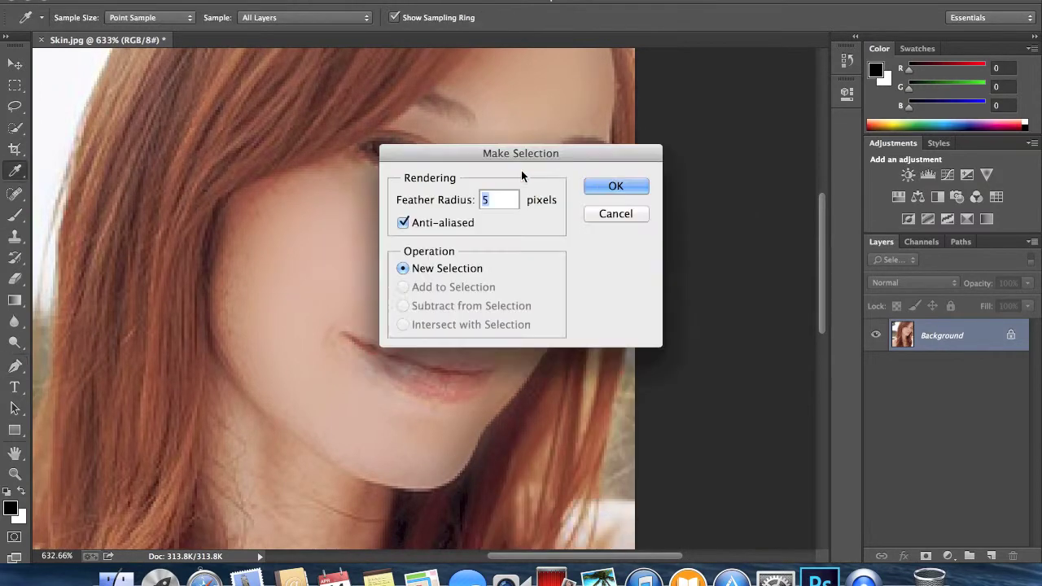
key("Return")
left_click(543, 164)
left_click(557, 153)
right_click(560, 161)
left_click(580, 184)
- Trace a Pen path around the near cheek's outer edge along the hairline and convert it into a selection for blurring
left_click(333, 174)
left_click(224, 228)
left_click(259, 410)
left_click(302, 170)
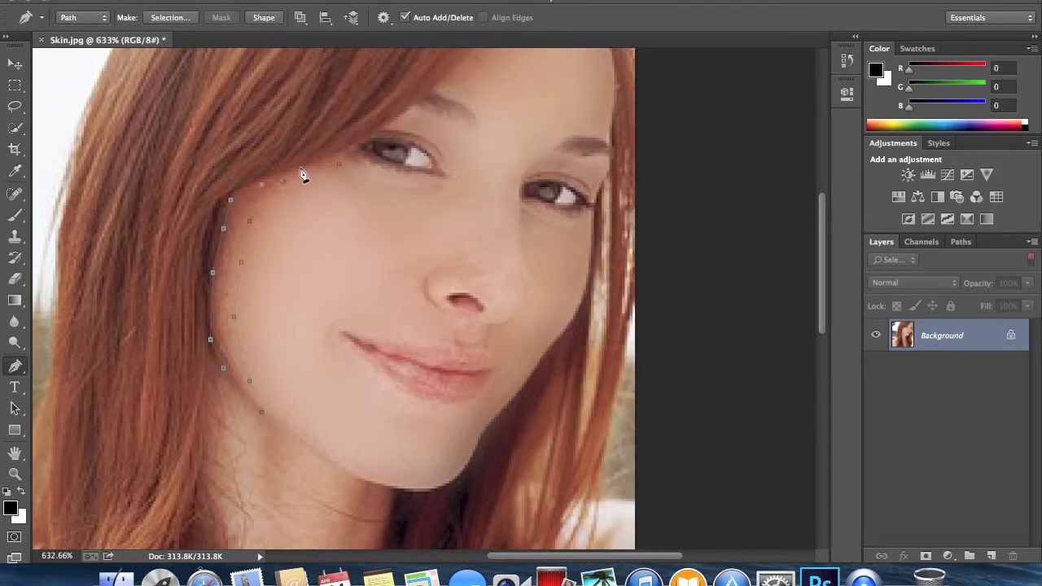
right_click(300, 238)
left_click(356, 308)
key("Return")
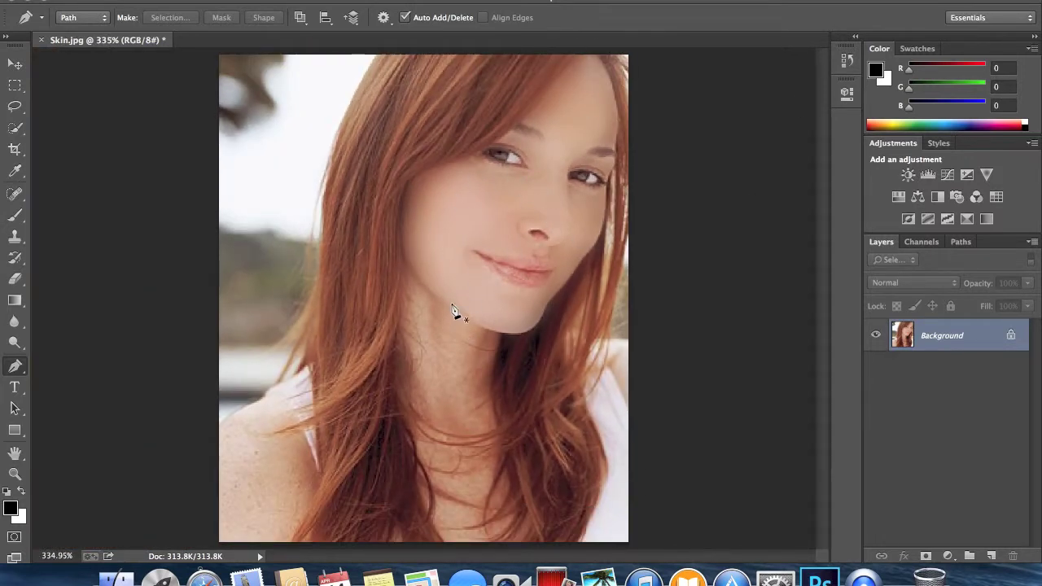
- Outline a small strip along the near jawline with a Pen path and make it a new selection with a 5-pixel feather
scroll(453, 311, "up", 5)
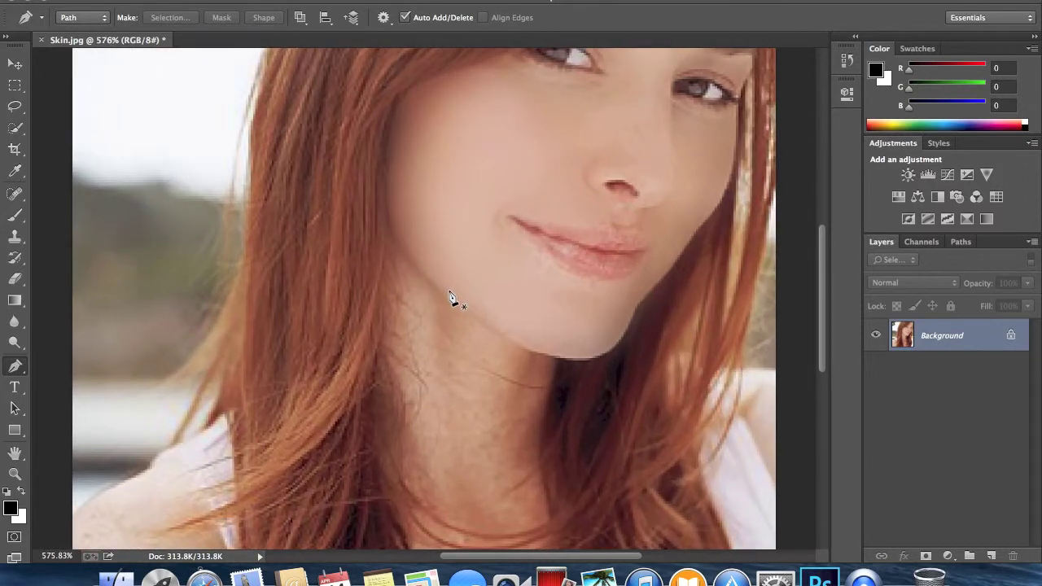
left_click(440, 283)
left_click(483, 311)
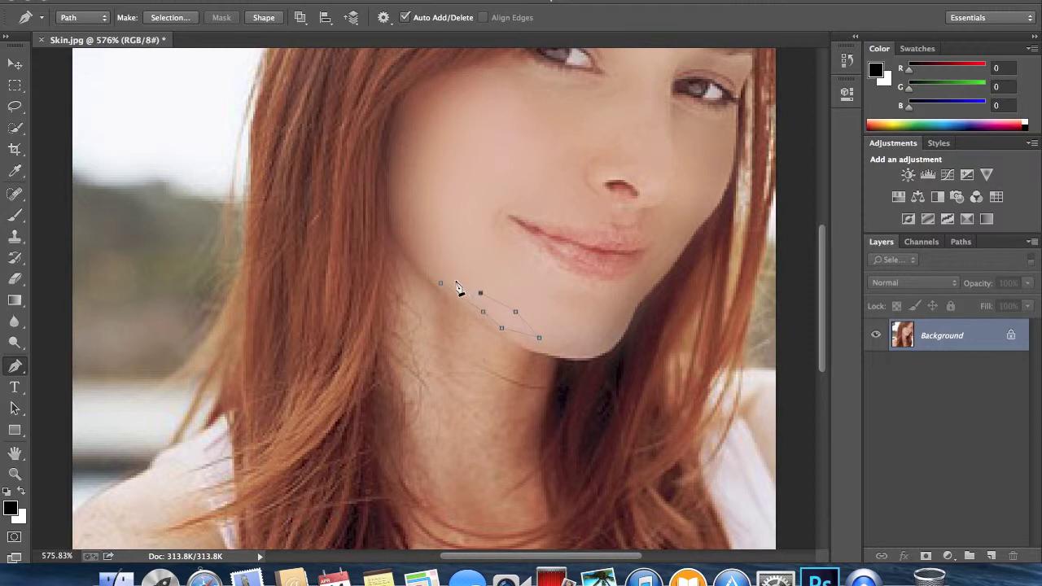
right_click(471, 296)
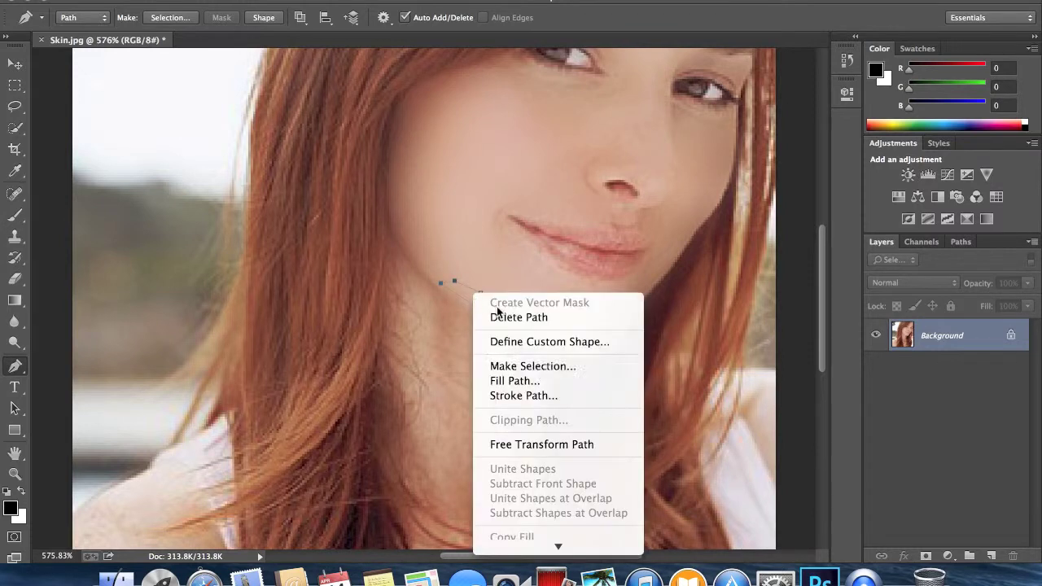
left_click(536, 369)
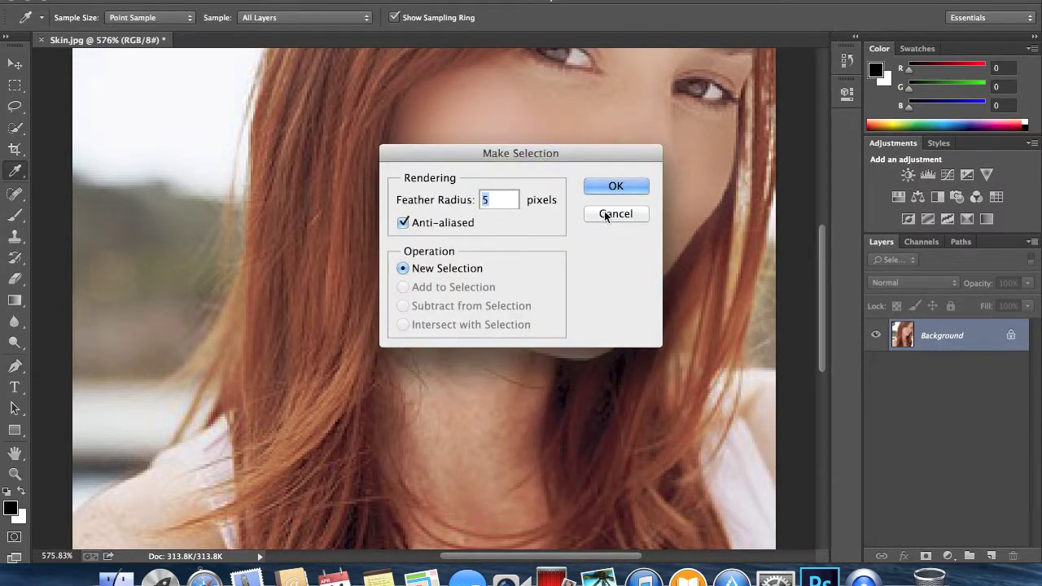
left_click(614, 186)
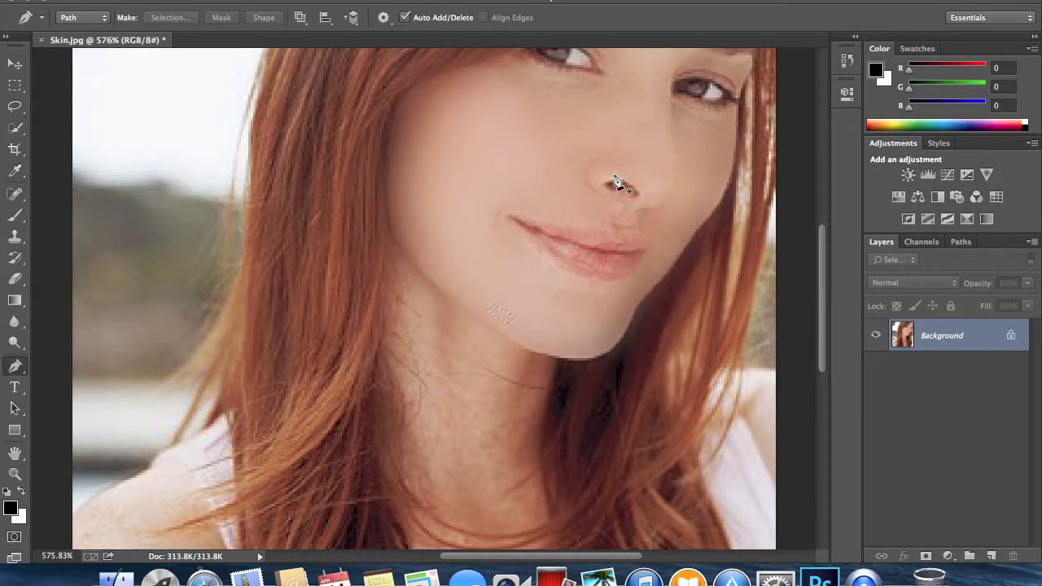
- Retouch a freckled spot on the bare shoulder with the Spot Healing Brush, size 19, in Content-Aware mode
scroll(615, 176, "down", 8)
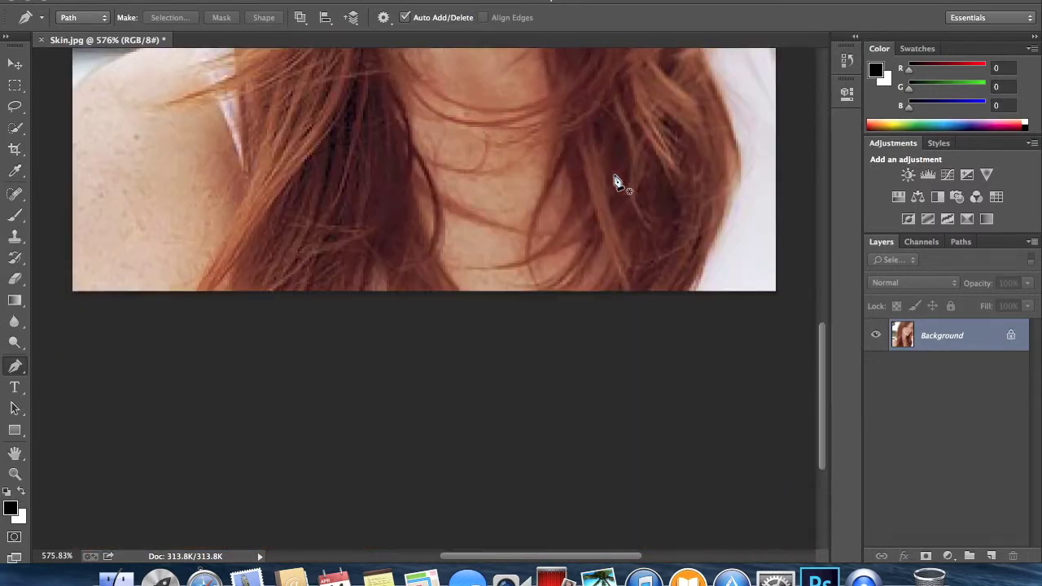
scroll(614, 176, "up", 3)
scroll(614, 181, "down", 5)
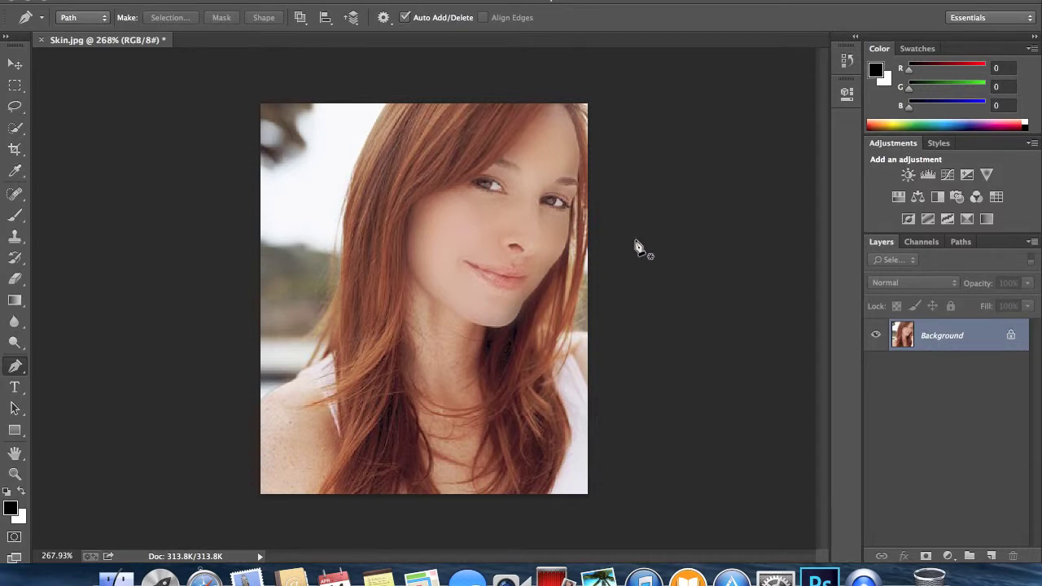
left_click(8, 195)
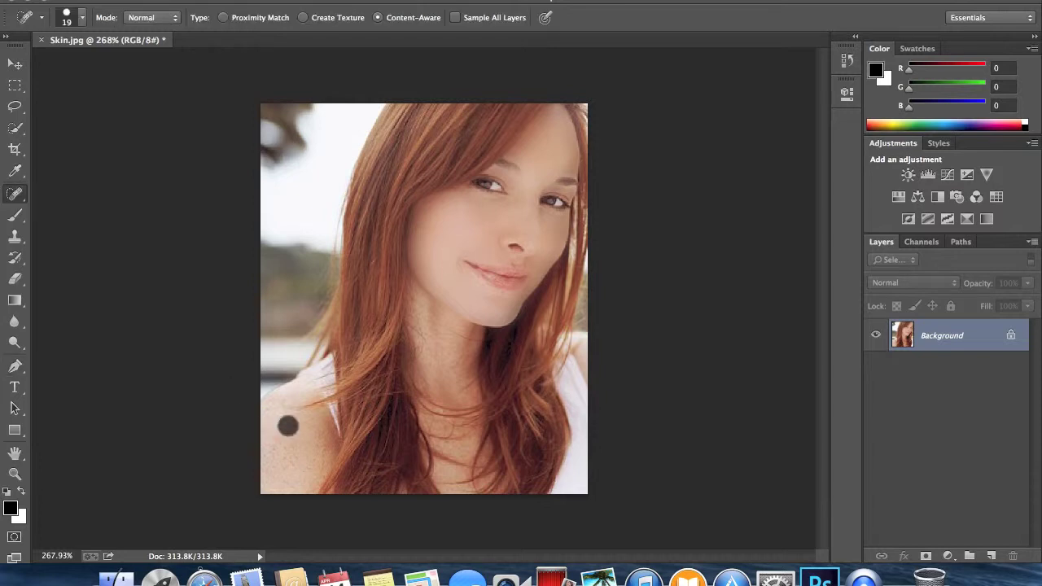
left_click_drag(288, 425, 288, 425)
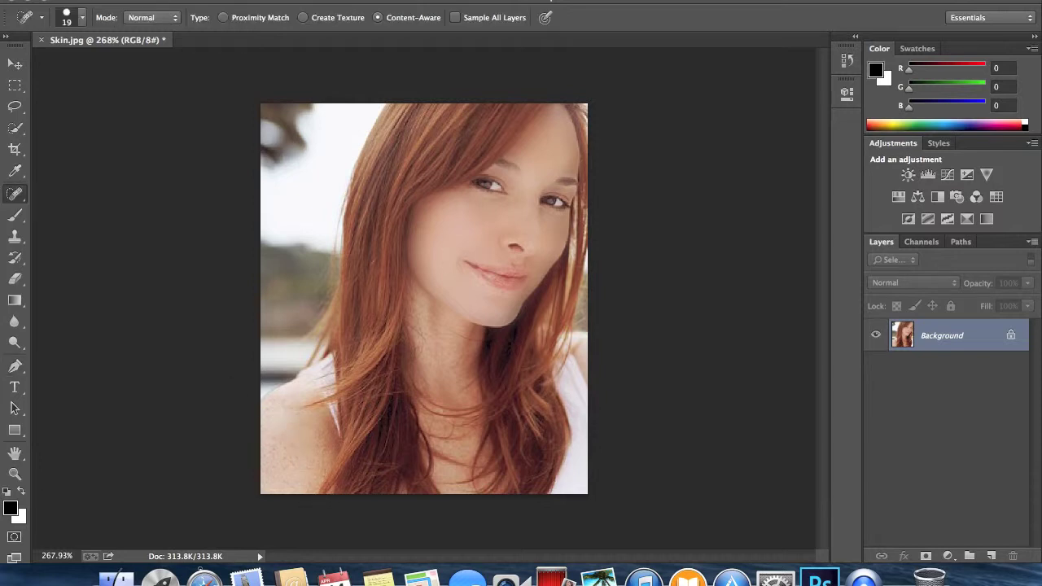